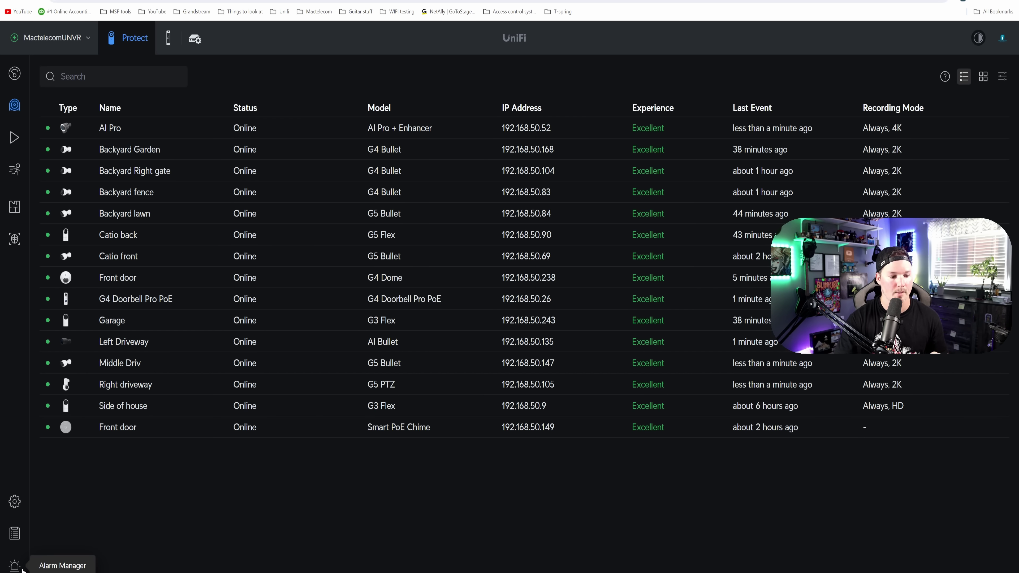
- Open the Alarm Manager, check My Preferences, then return to the site-wide alarm list
{"action": "left_click", "coordinate": [15, 566]}
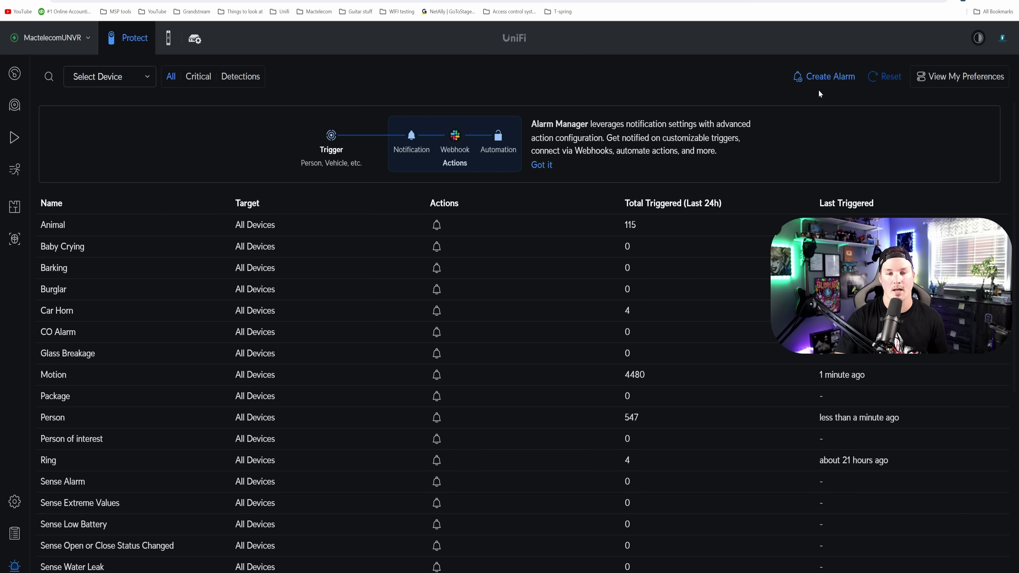
{"action": "left_click", "coordinate": [942, 77]}
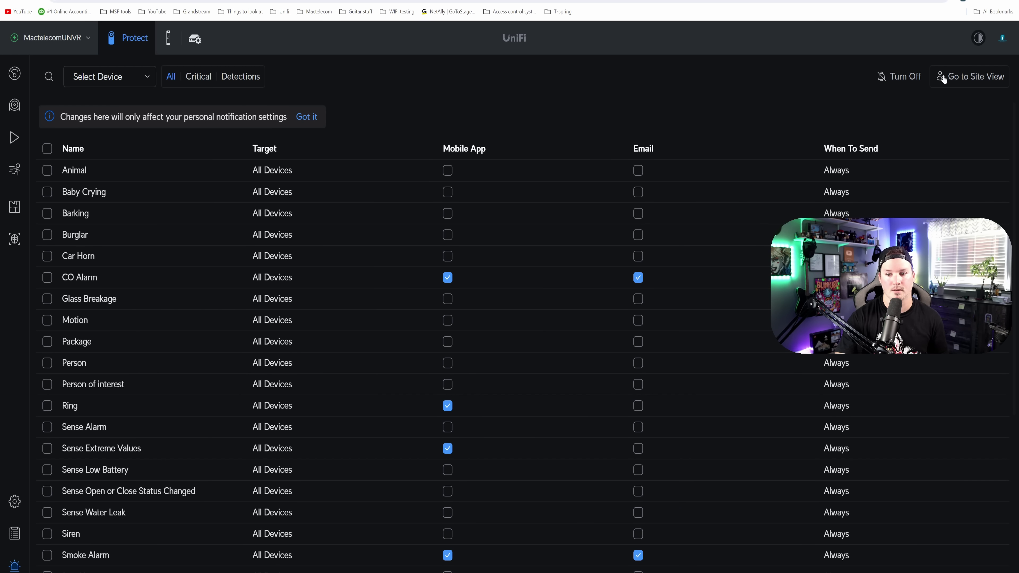
{"action": "left_click", "coordinate": [943, 76]}
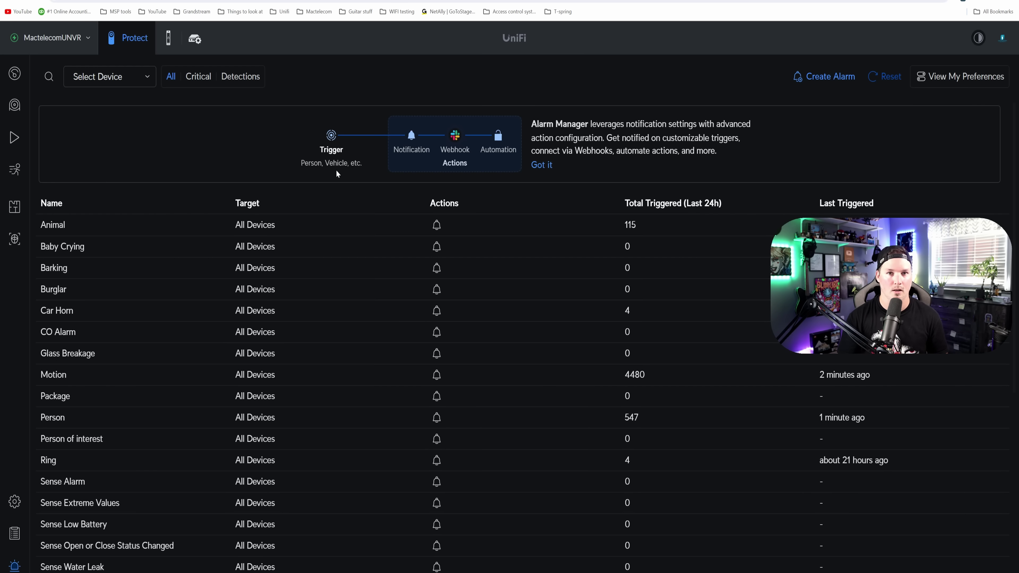
- Create an alarm triggered by Known Faces, Known License Plates and Vehicle of Interest recognition
{"action": "left_click", "coordinate": [812, 77]}
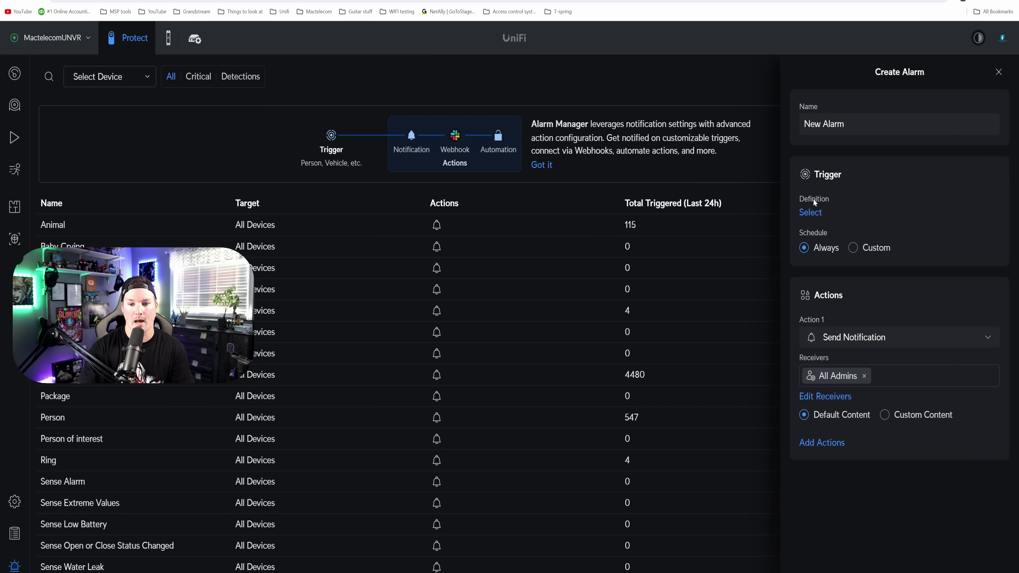
{"action": "left_click", "coordinate": [814, 214]}
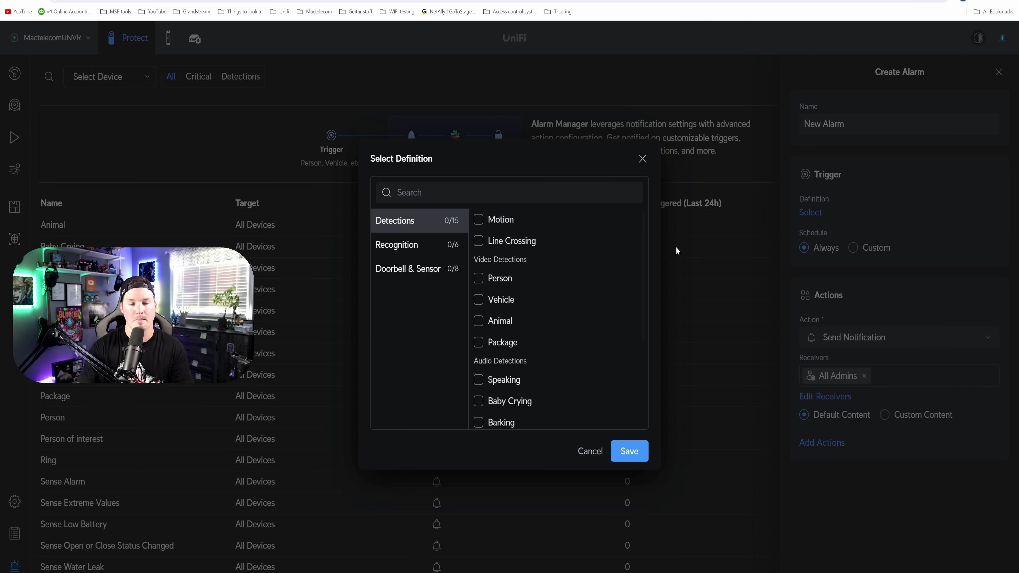
{"action": "left_click", "coordinate": [408, 256]}
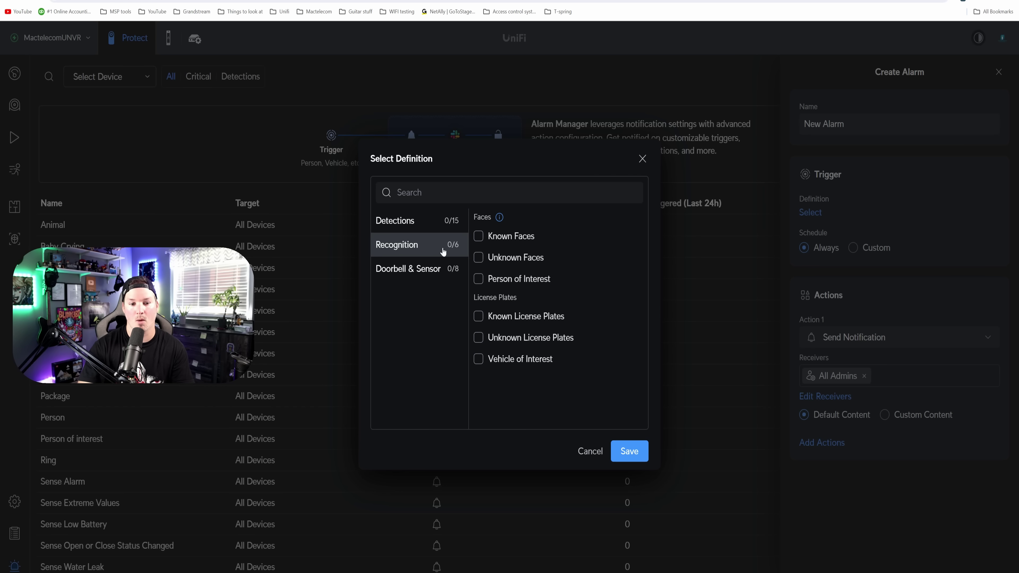
{"action": "left_click", "coordinate": [476, 238]}
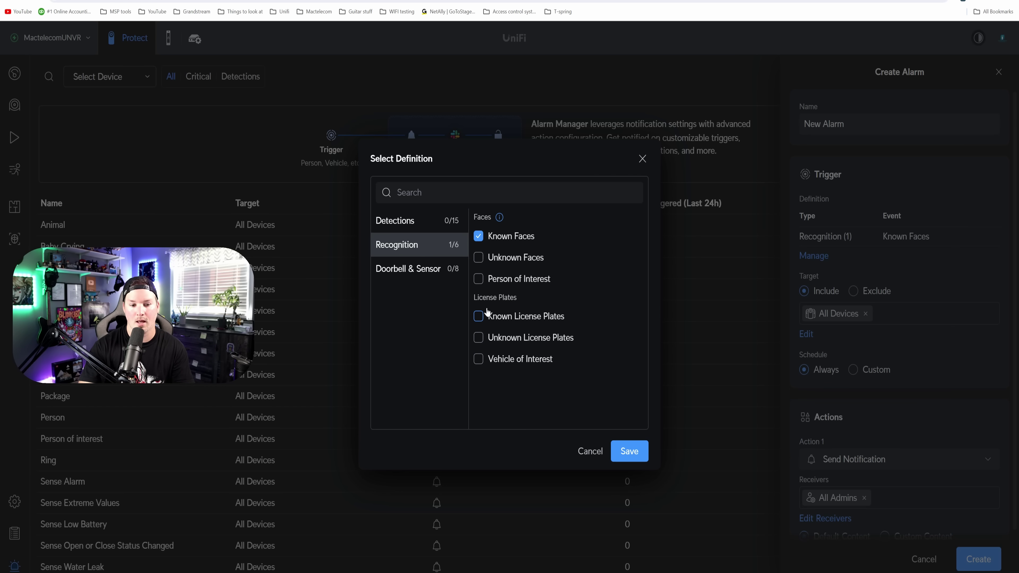
{"action": "left_click", "coordinate": [478, 317]}
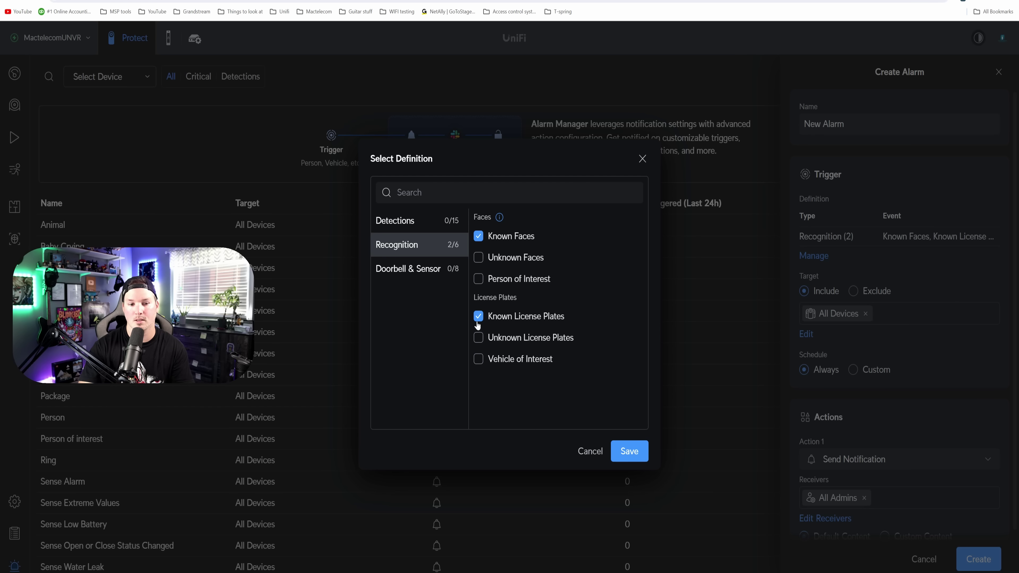
{"action": "left_click", "coordinate": [478, 360]}
{"action": "left_click", "coordinate": [629, 451]}
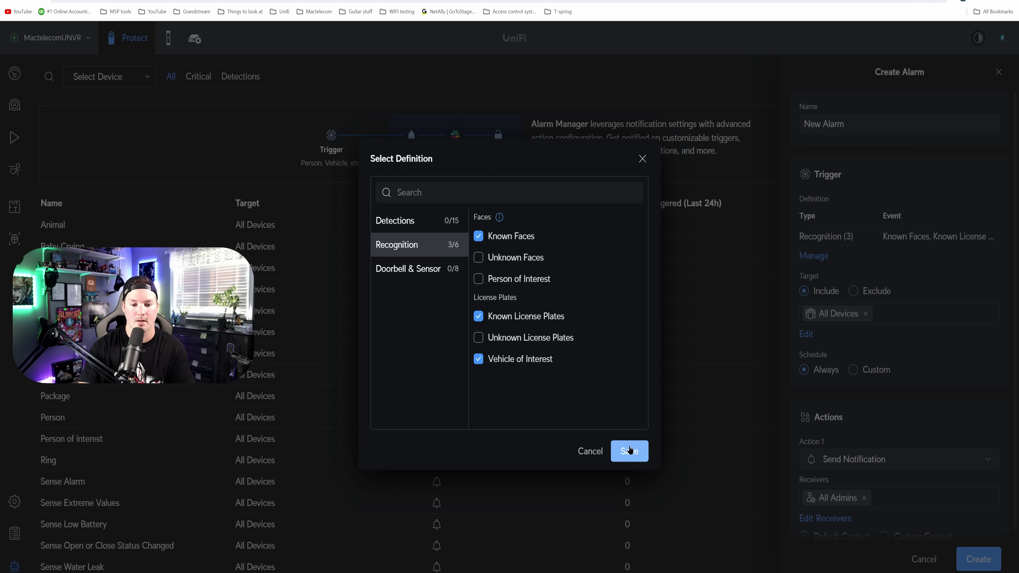
{"action": "left_click", "coordinate": [820, 256]}
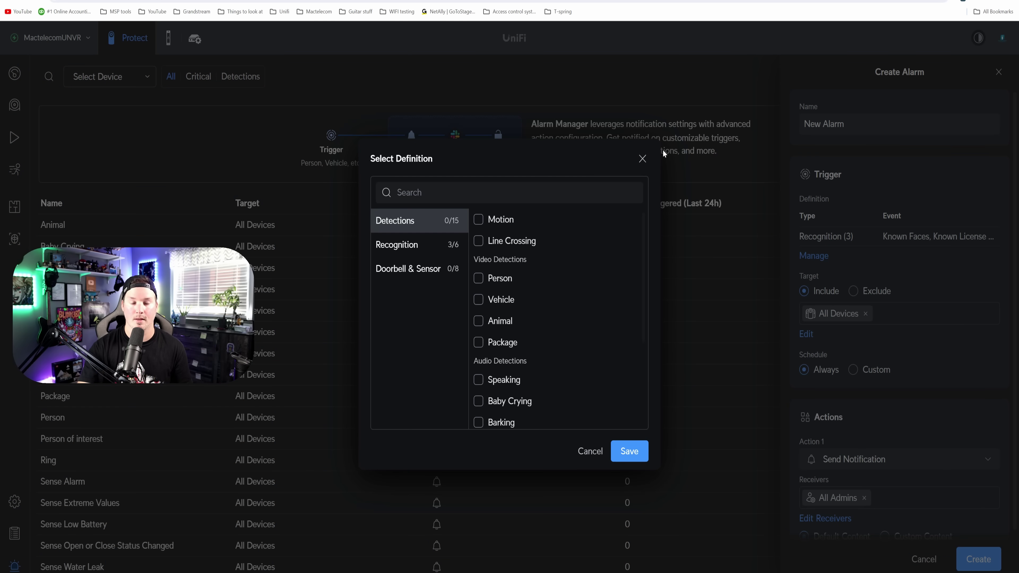
{"action": "left_click", "coordinate": [641, 160]}
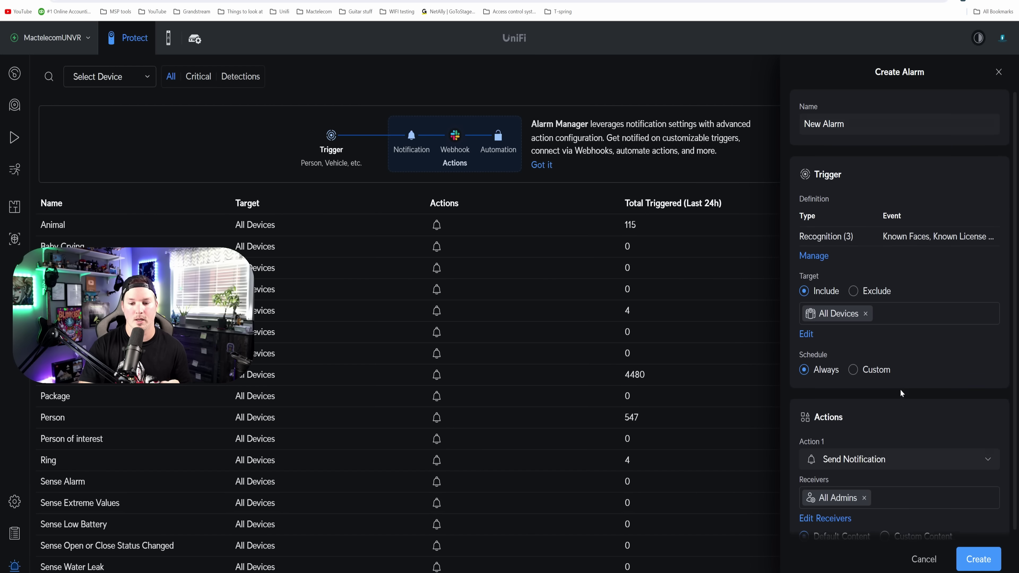
- Keep Send Notification as Action 1 and review its receivers, leaving All Admins
{"action": "scroll", "coordinate": [900, 389], "scroll_direction": "down", "scroll_amount": 2}
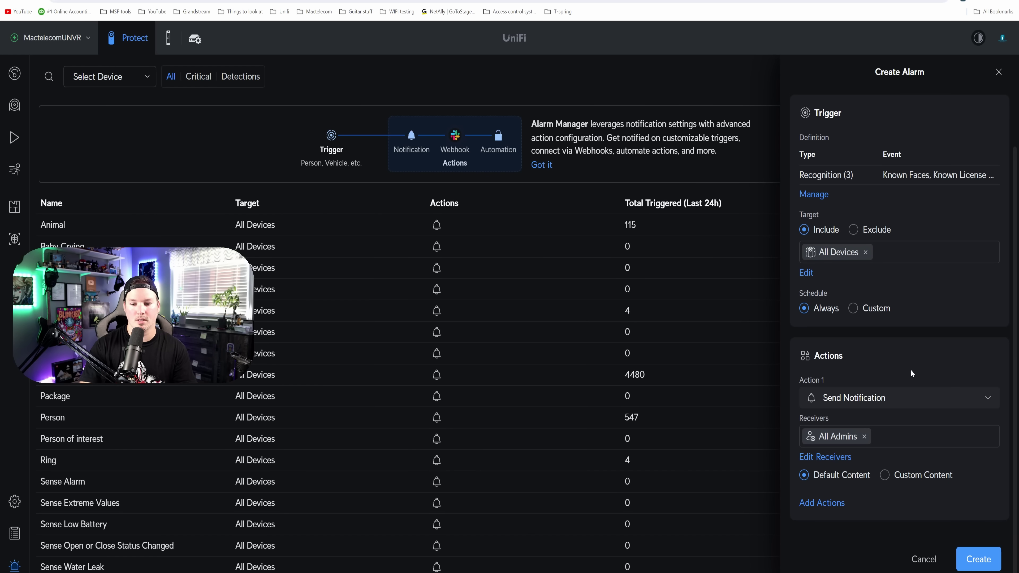
{"action": "left_click", "coordinate": [917, 398]}
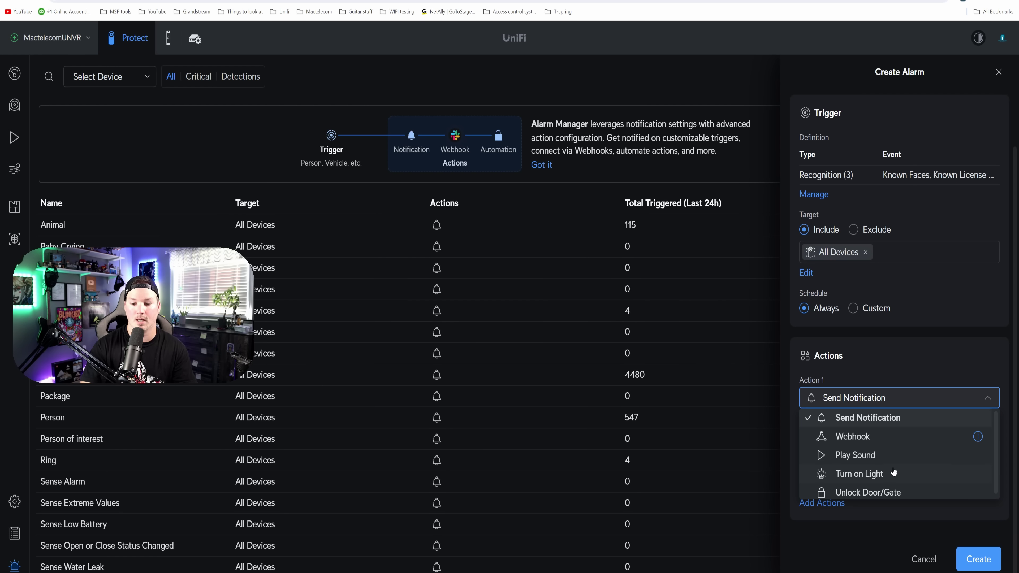
{"action": "scroll", "coordinate": [892, 473], "scroll_direction": "down", "scroll_amount": 1}
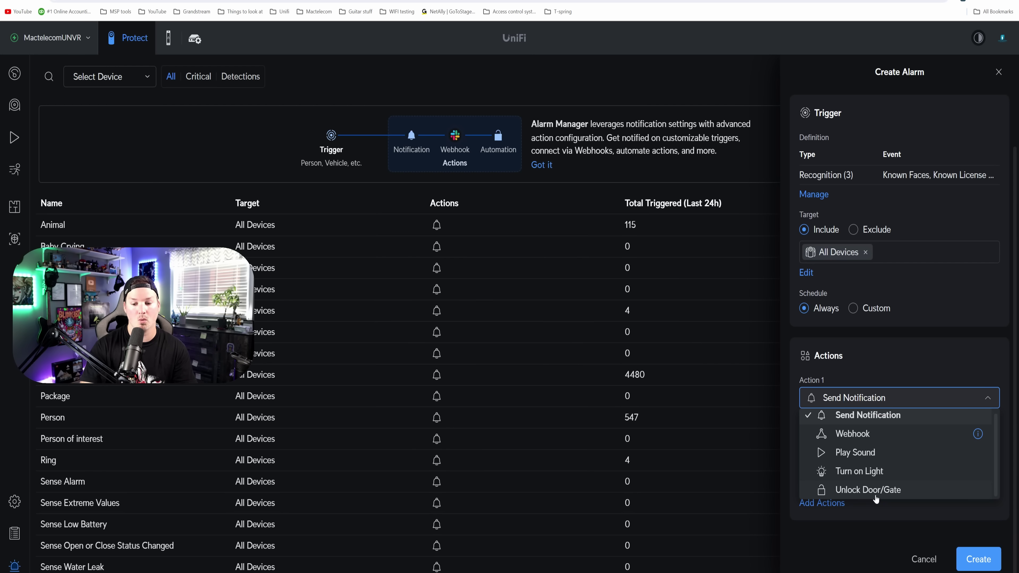
{"action": "left_click", "coordinate": [921, 364]}
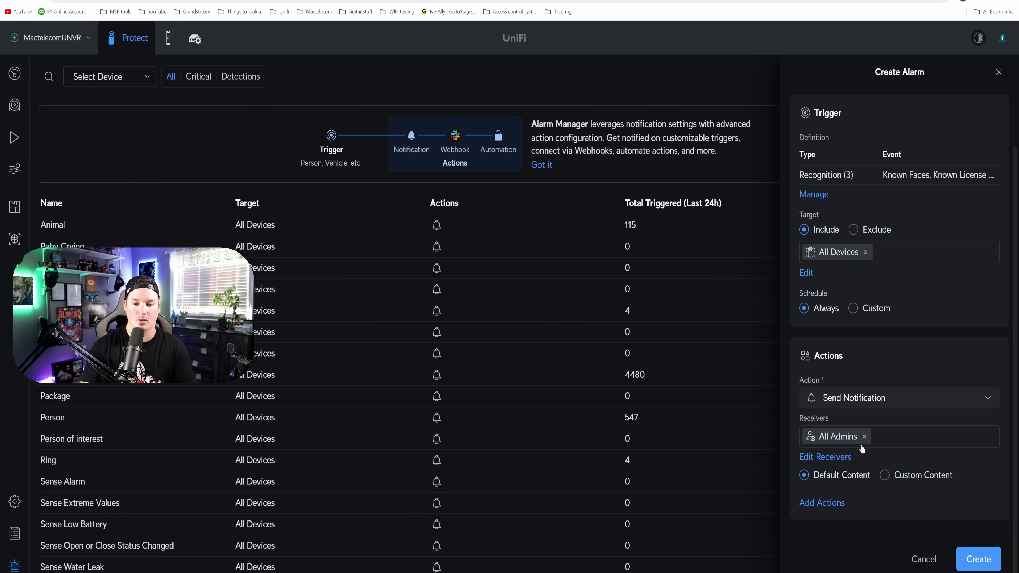
{"action": "left_click", "coordinate": [840, 457]}
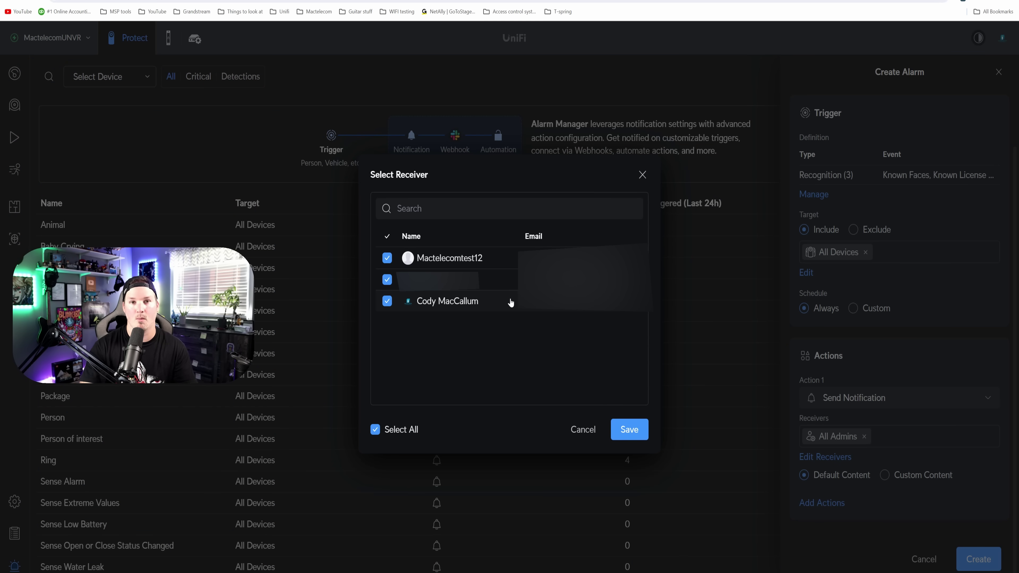
{"action": "left_click", "coordinate": [642, 175]}
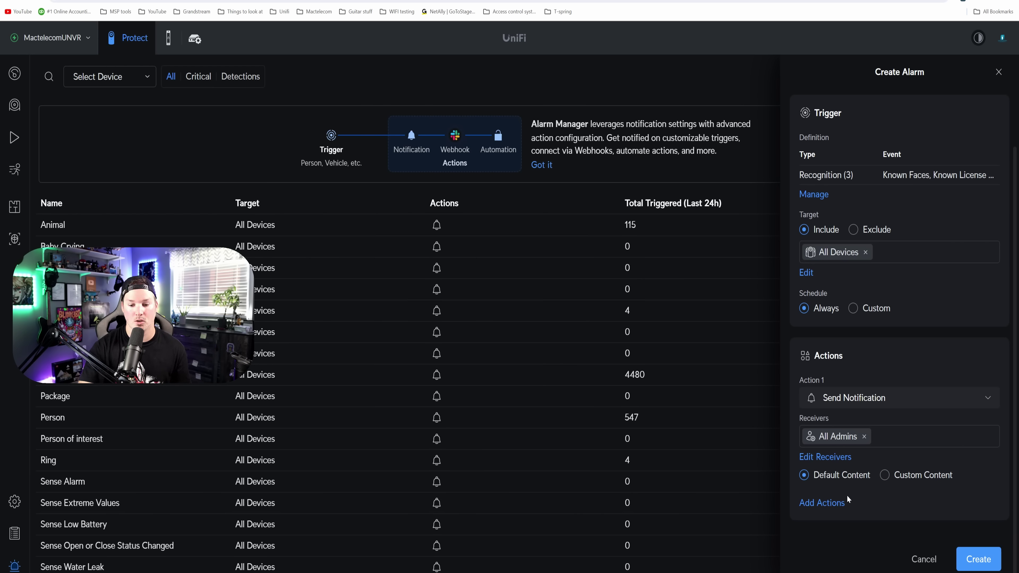
- Add then remove an empty Action 2, and create the alarm
{"action": "left_click", "coordinate": [840, 501]}
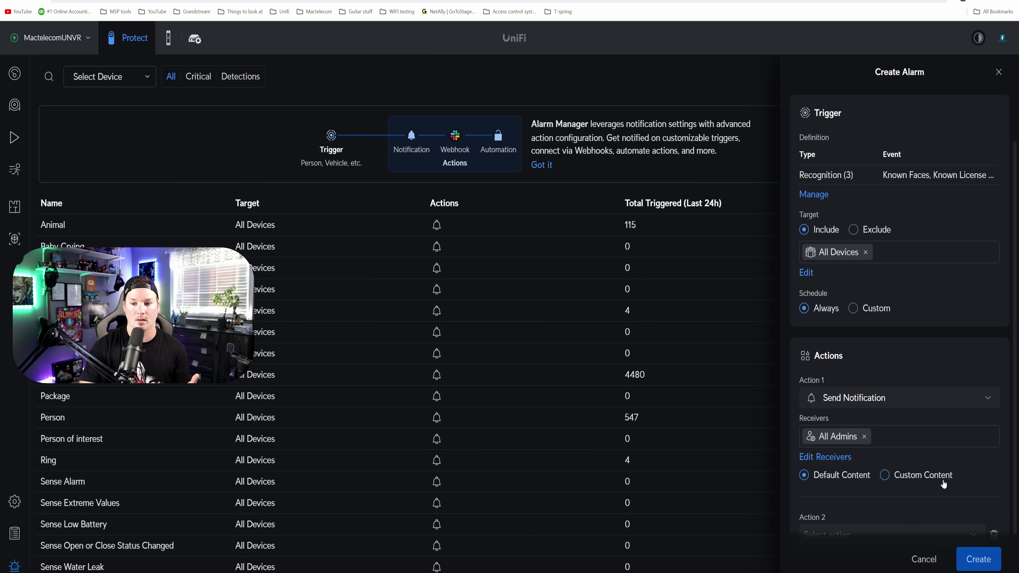
{"action": "scroll", "coordinate": [971, 489], "scroll_direction": "down", "scroll_amount": 2}
{"action": "left_click", "coordinate": [993, 472]}
{"action": "left_click", "coordinate": [978, 559]}
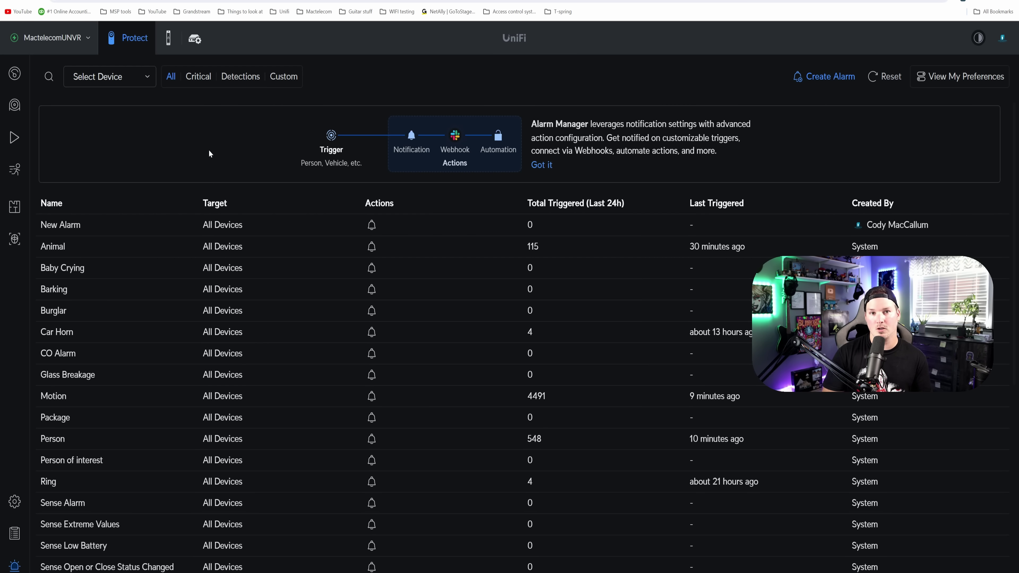
- In System settings, start a new archiving account with NAS as the storage type
{"action": "left_click", "coordinate": [14, 501]}
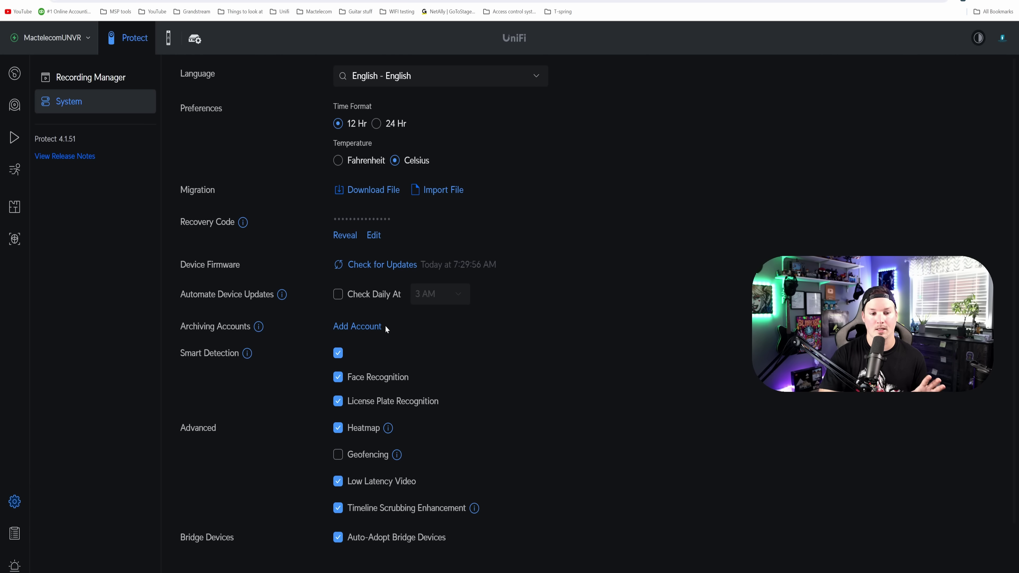
{"action": "left_click", "coordinate": [348, 327]}
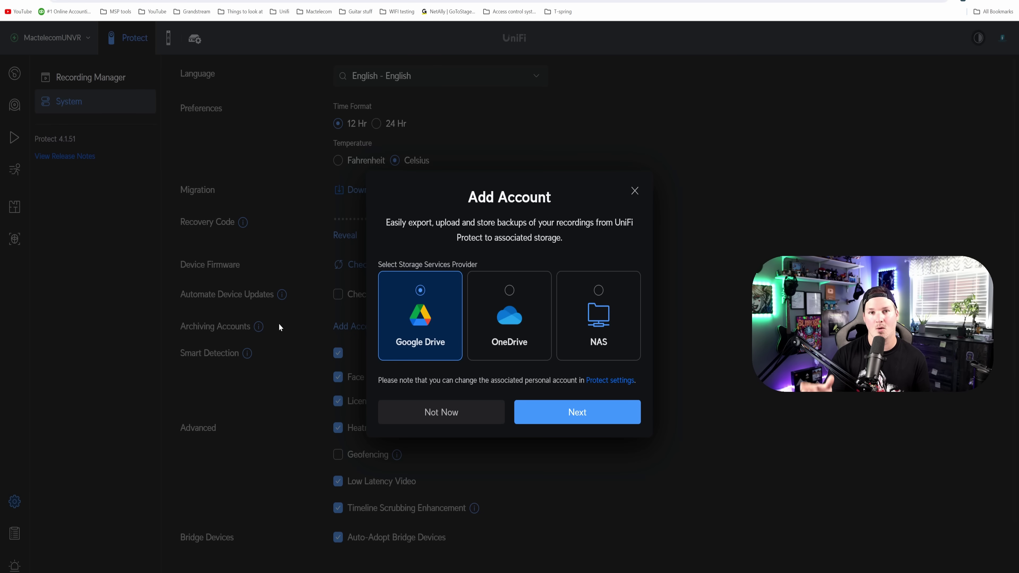
{"action": "left_click", "coordinate": [591, 309]}
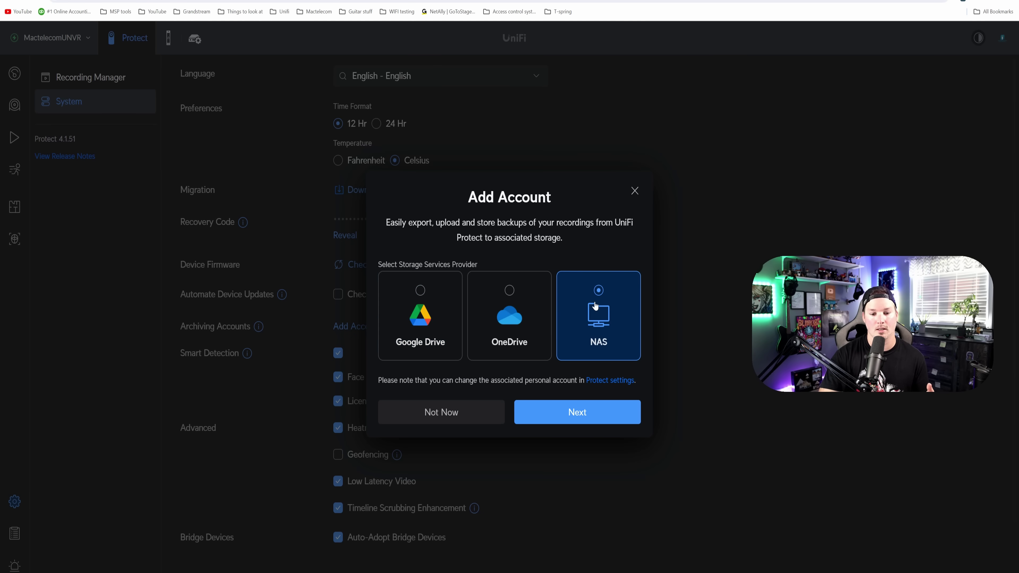
{"action": "left_click", "coordinate": [586, 413]}
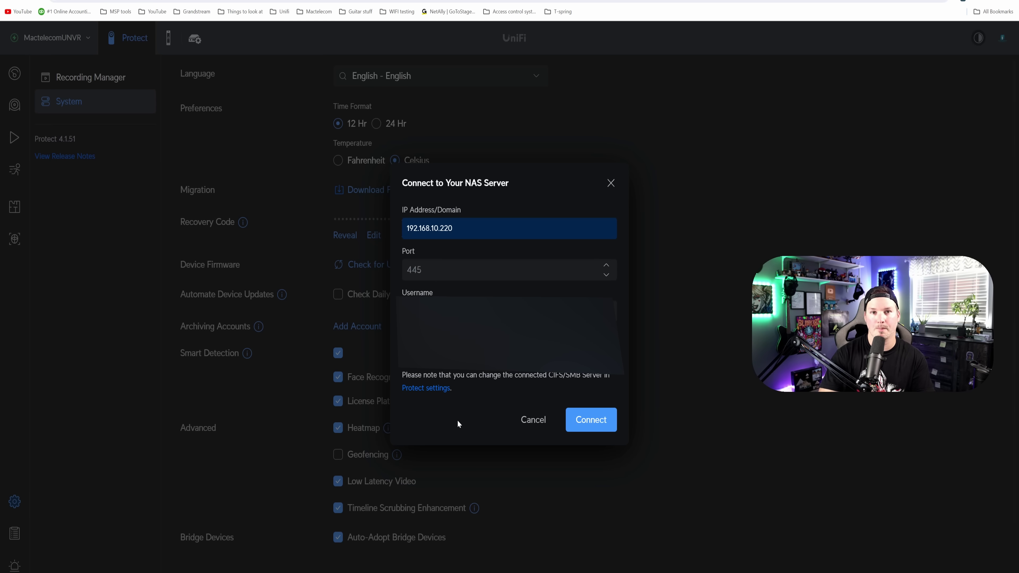
- Connect to the NAS at 192.168.10.220 and confirm the unifi shared drive
{"action": "left_click", "coordinate": [580, 418]}
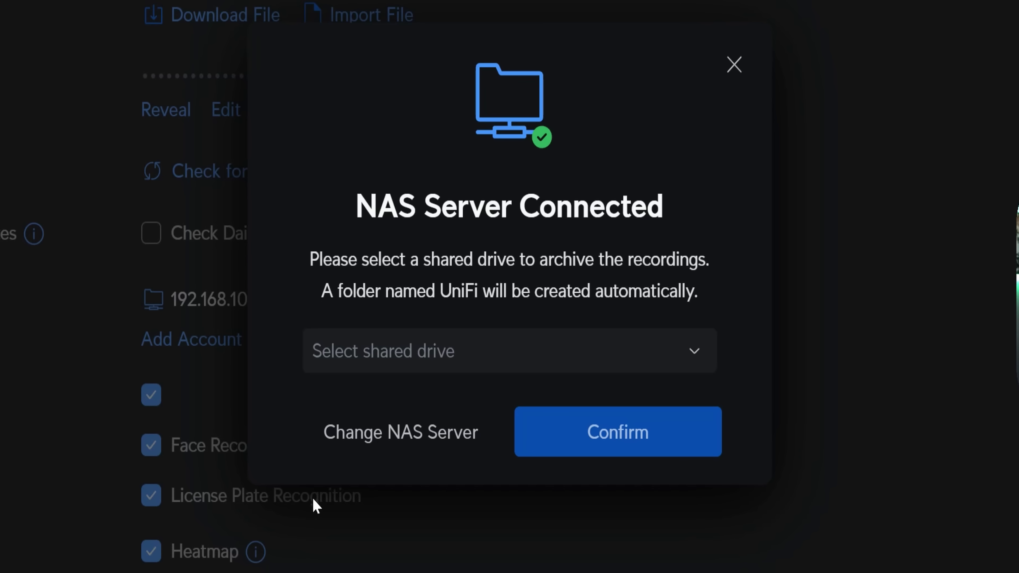
{"action": "left_click", "coordinate": [586, 364]}
{"action": "scroll", "coordinate": [562, 481], "scroll_direction": "down", "scroll_amount": 1}
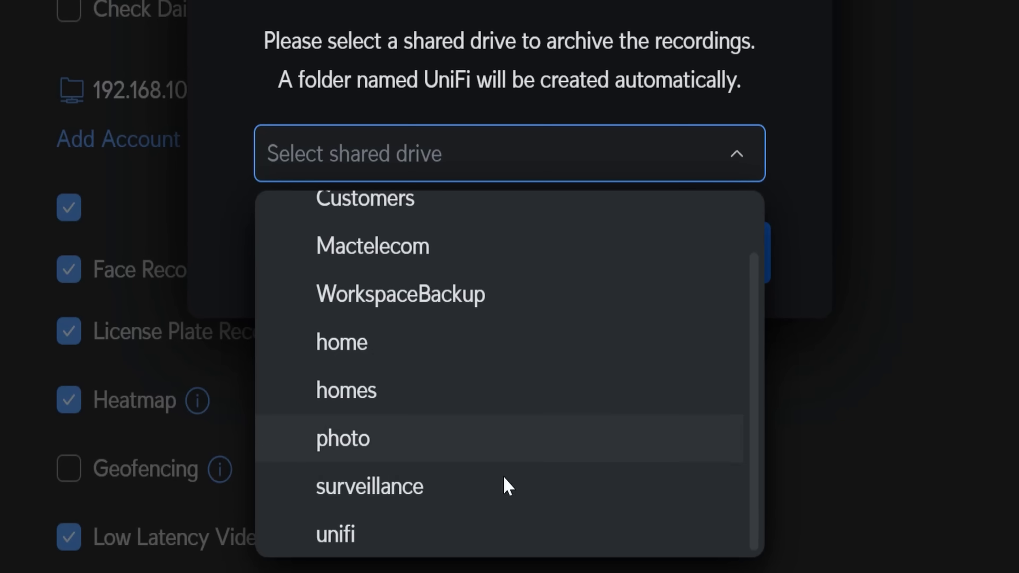
{"action": "left_click", "coordinate": [352, 538]}
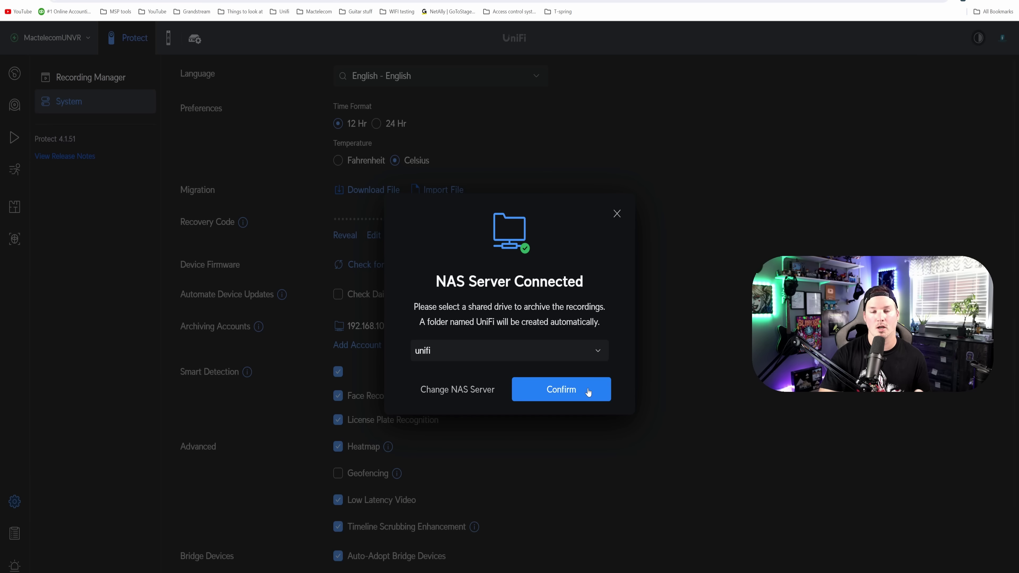
{"action": "left_click", "coordinate": [588, 391]}
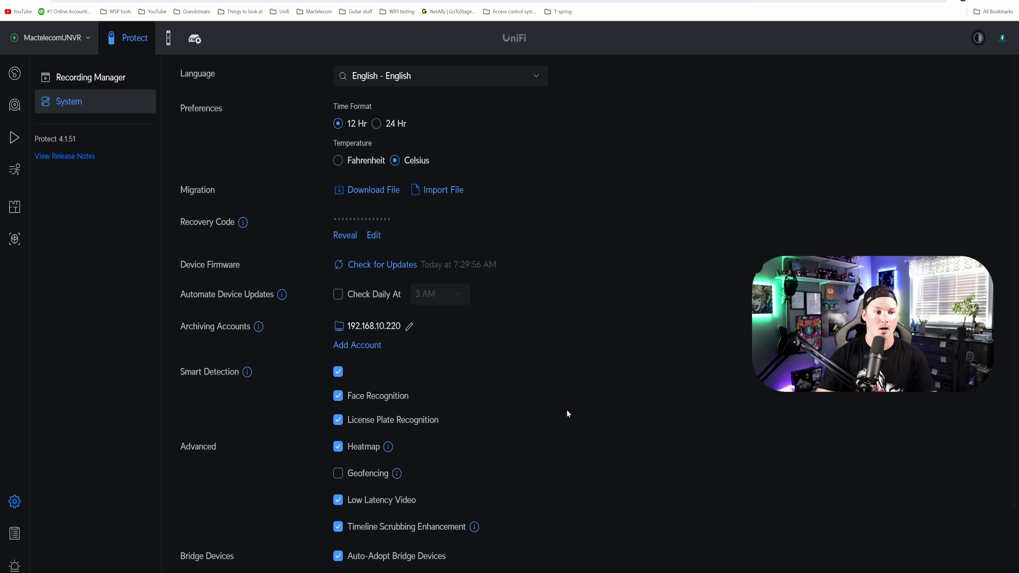
- Go to the Dashboard and view the Video Archiving export options
{"action": "left_click", "coordinate": [17, 81]}
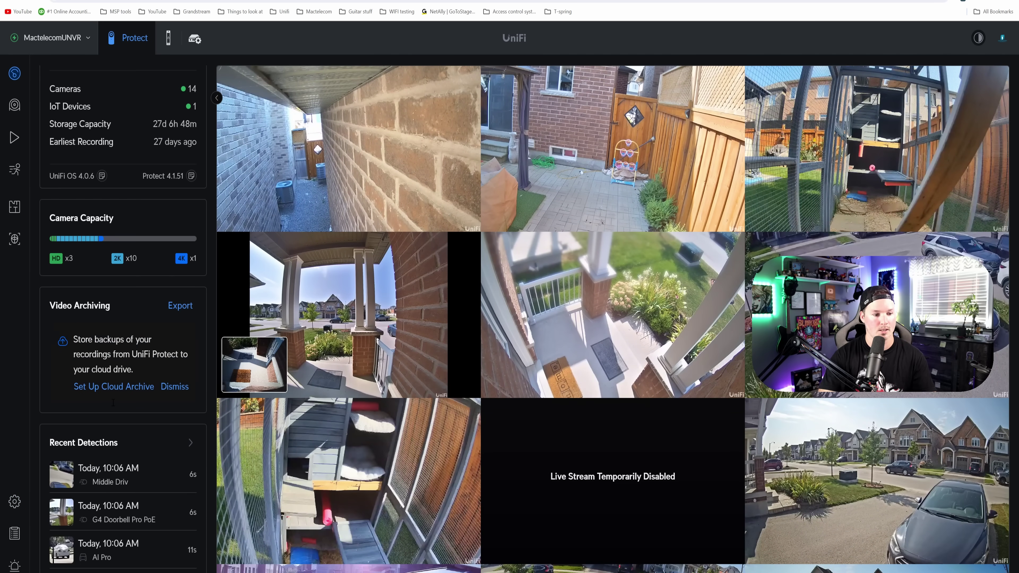
{"action": "left_click", "coordinate": [178, 306]}
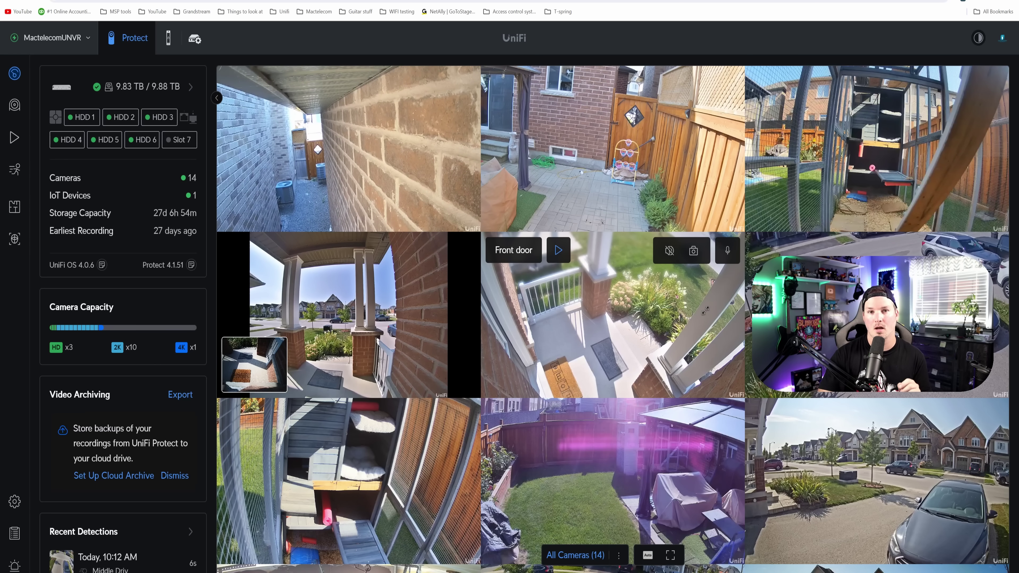
- On the enlarged Front door camera, place a shortcut on the door linked to Door c817
{"action": "left_click", "coordinate": [601, 298]}
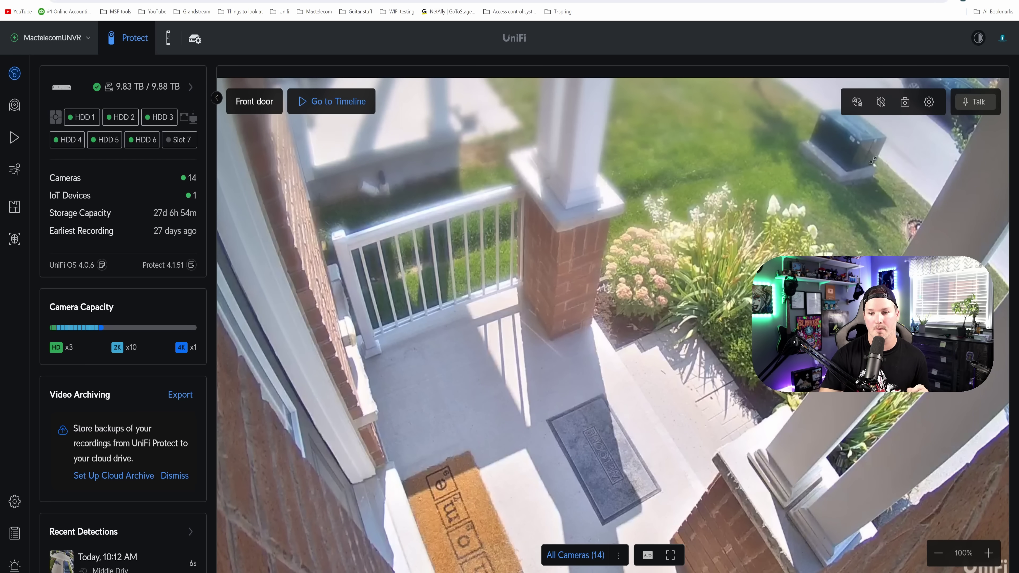
{"action": "left_click", "coordinate": [857, 103]}
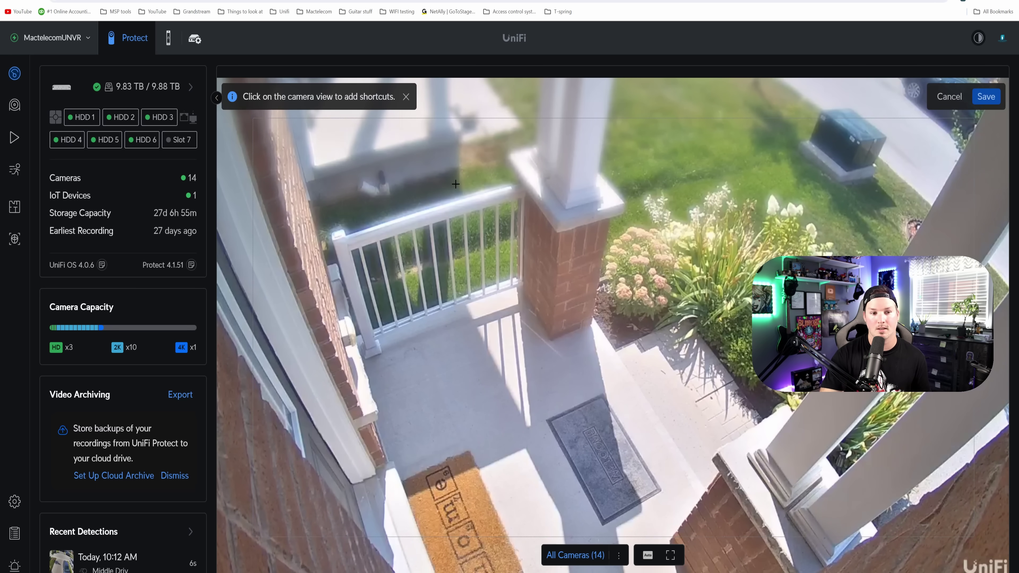
{"action": "left_click", "coordinate": [335, 341]}
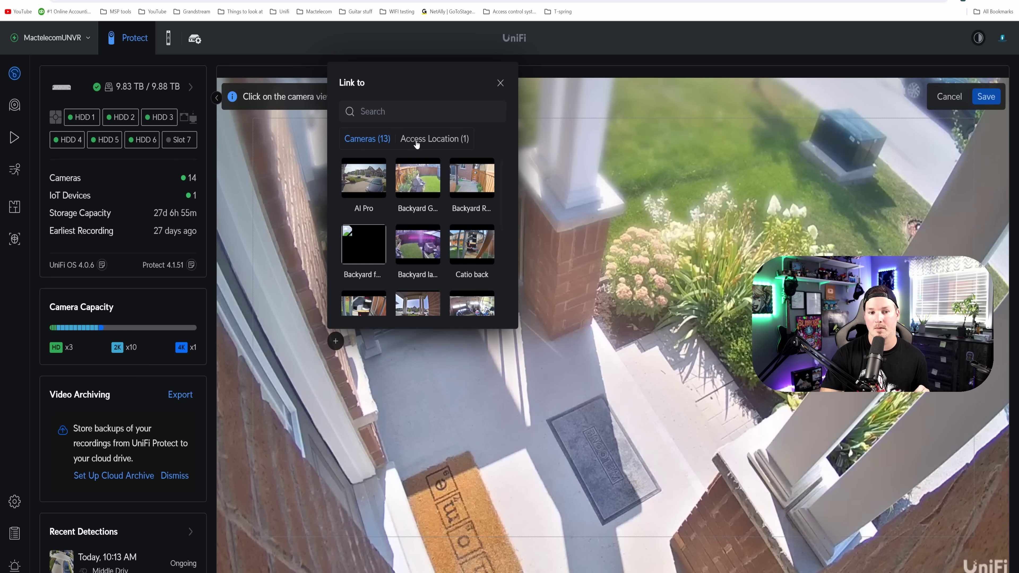
{"action": "left_click", "coordinate": [445, 143]}
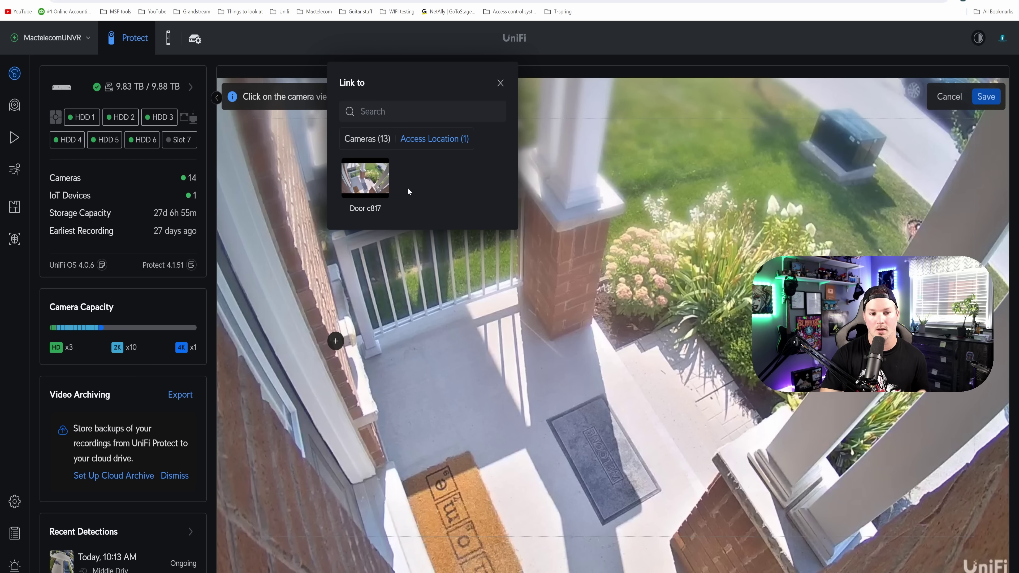
{"action": "left_click", "coordinate": [381, 194]}
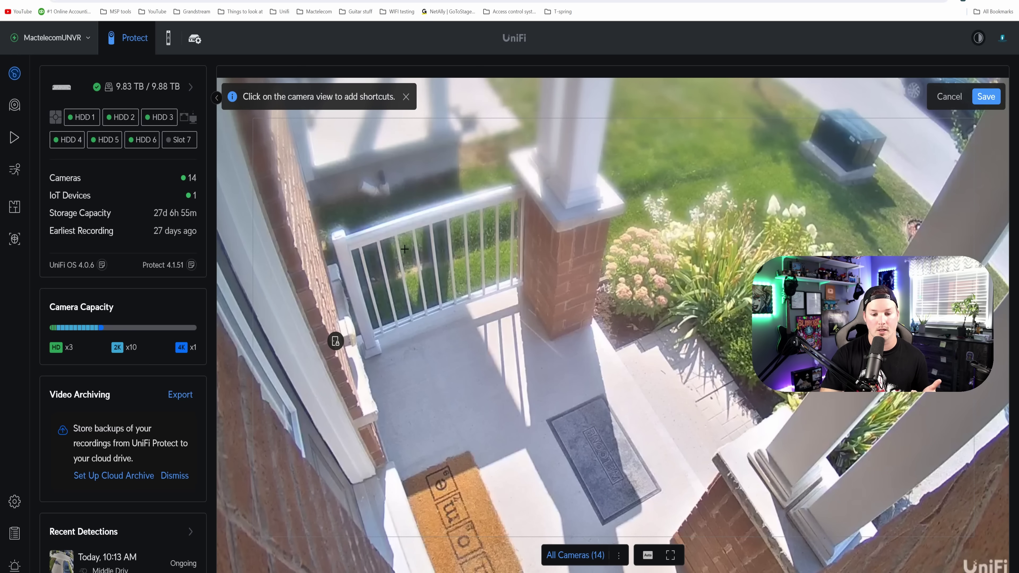
- Save the shortcut, unlock Door c817 with it, and return to the grid
{"action": "left_click", "coordinate": [986, 97]}
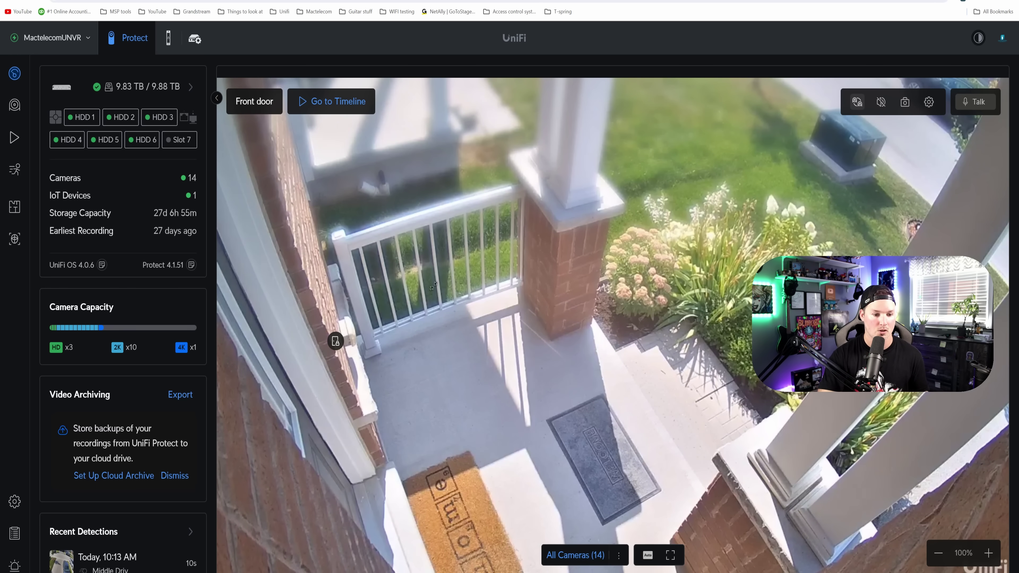
{"action": "left_click", "coordinate": [336, 340]}
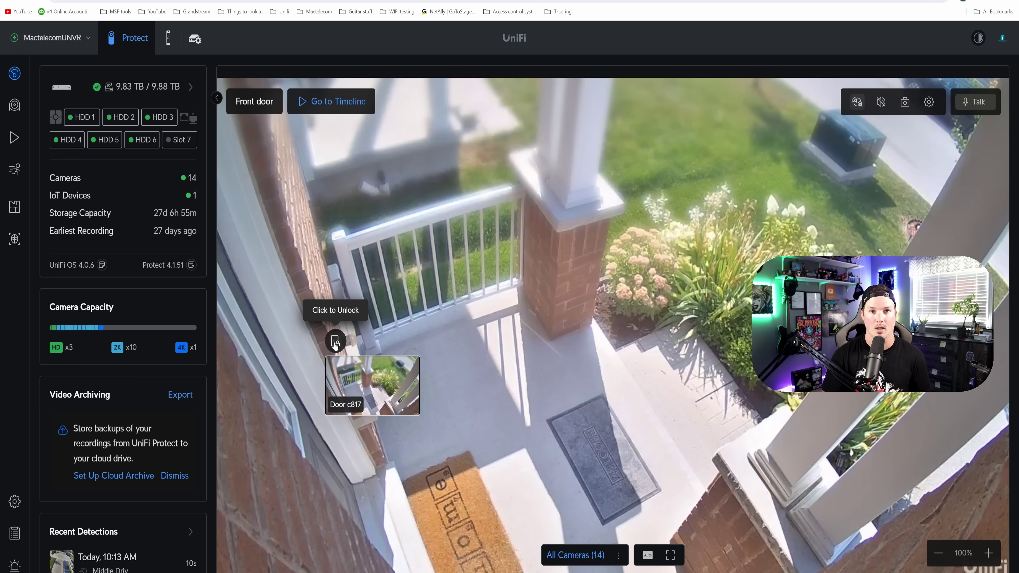
{"action": "left_click", "coordinate": [100, 51]}
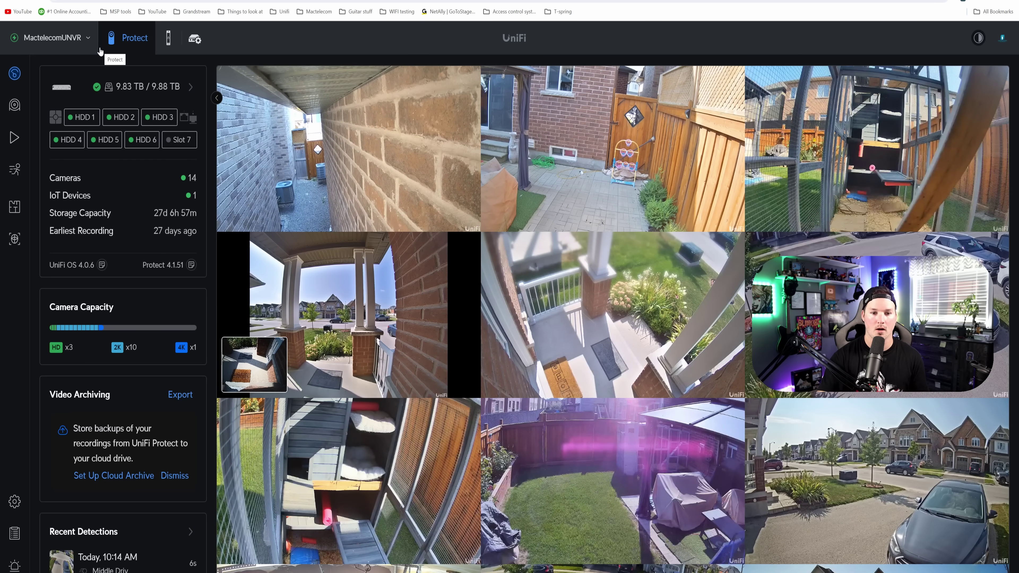
- Move Backyard Right gate to the top-left slot and swap the doorbell tile with the brick-wall camera
{"action": "mouse_move", "coordinate": [556, 135]}
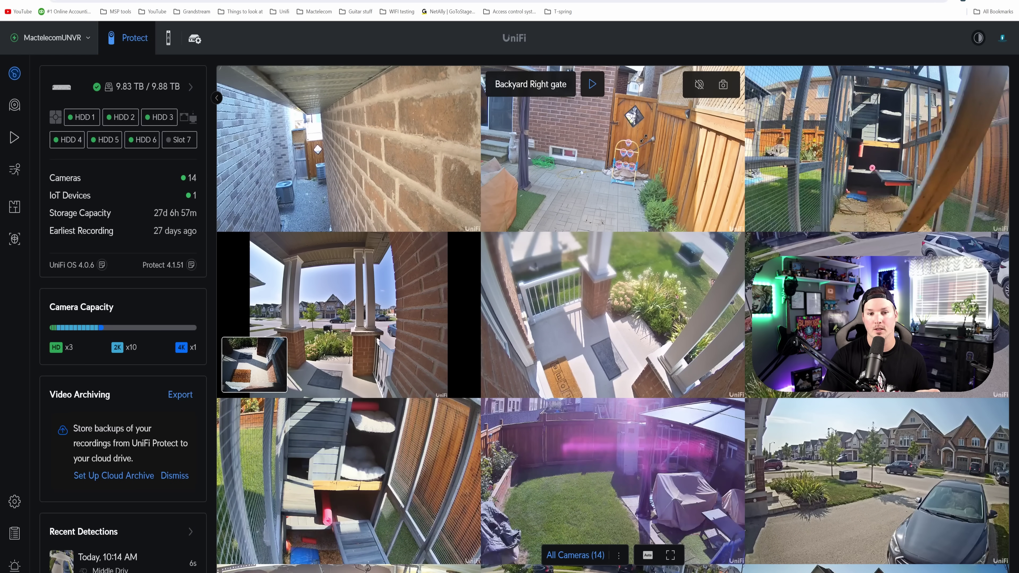
{"action": "left_click_drag", "start_coordinate": [581, 146], "coordinate": [337, 153]}
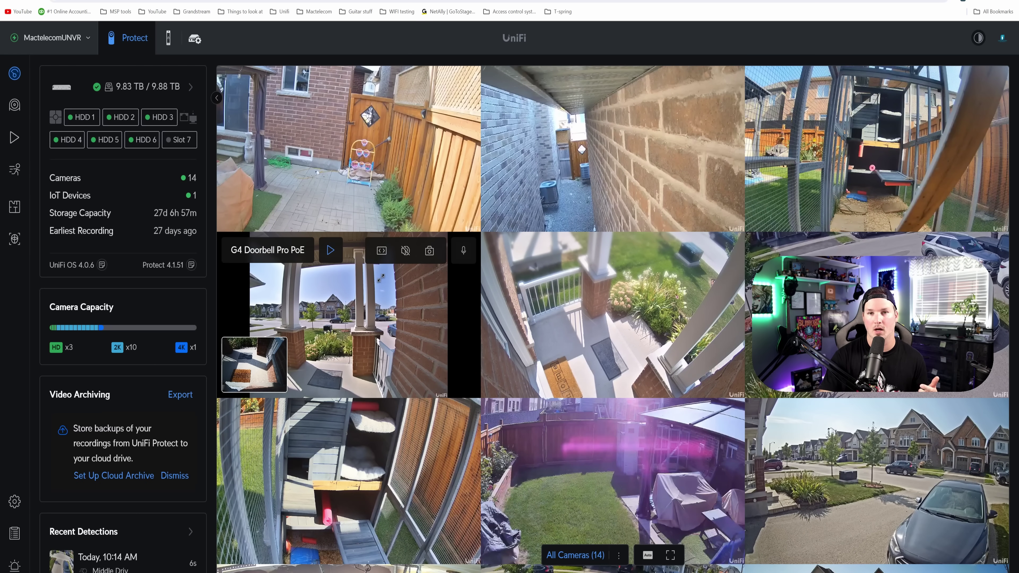
{"action": "left_click_drag", "start_coordinate": [421, 317], "coordinate": [581, 160]}
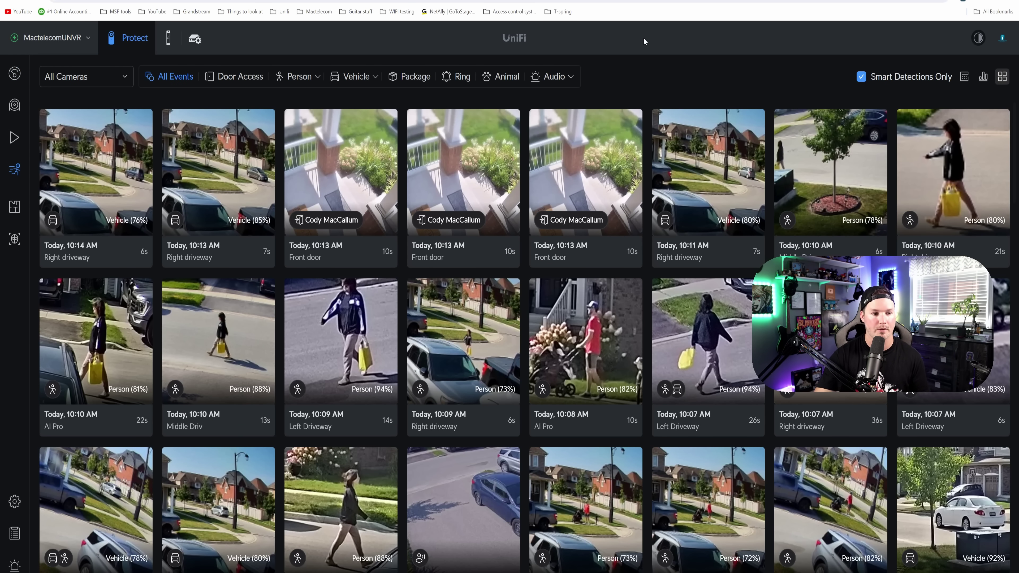
- Preview the detection event thumbnails on the detections page
{"action": "mouse_move", "coordinate": [40, 214]}
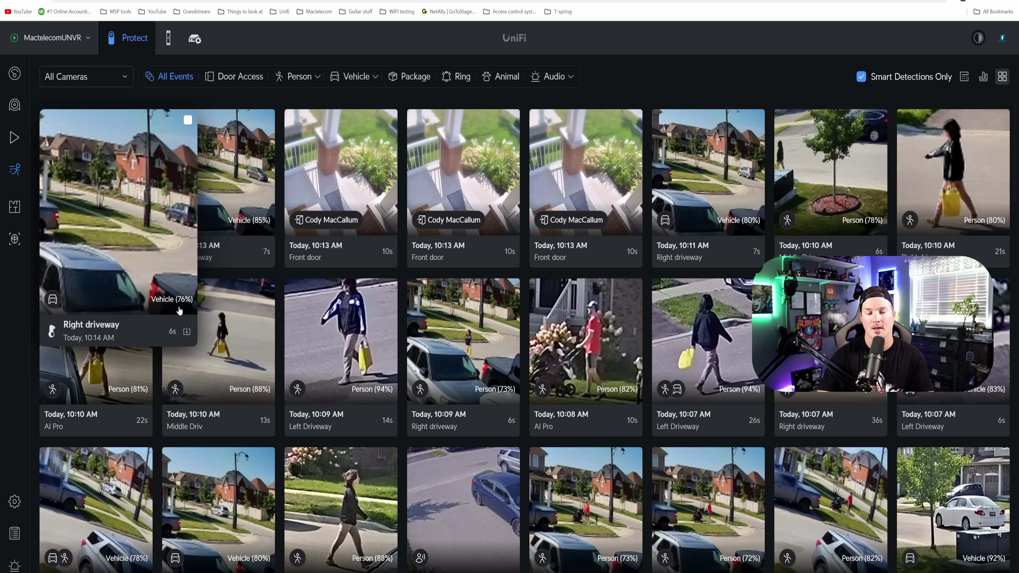
{"action": "mouse_move", "coordinate": [377, 467]}
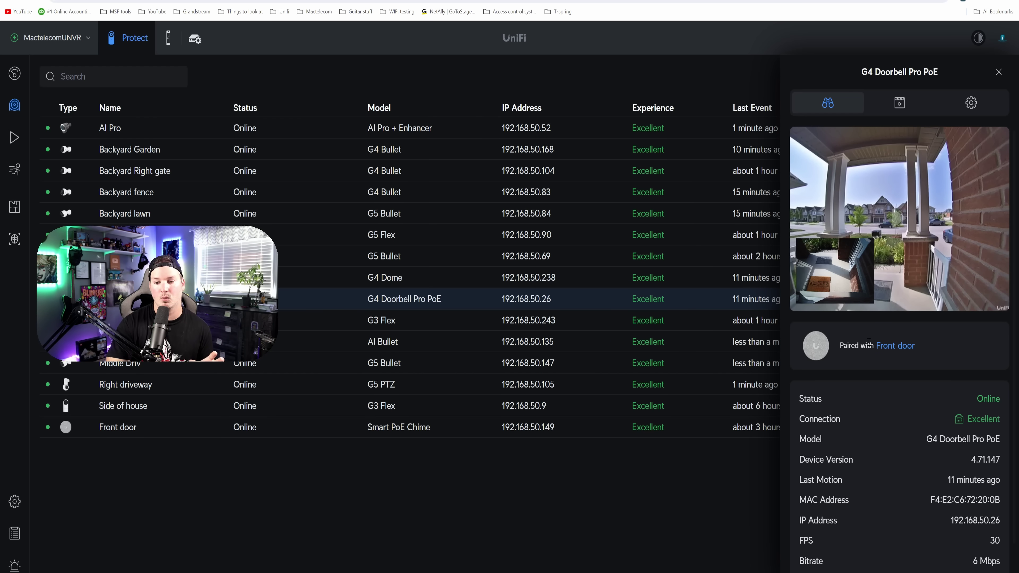
- Open the G4 Doorbell Pro PoE's settings and bring the Paired Chimes options into view
{"action": "left_click", "coordinate": [971, 103]}
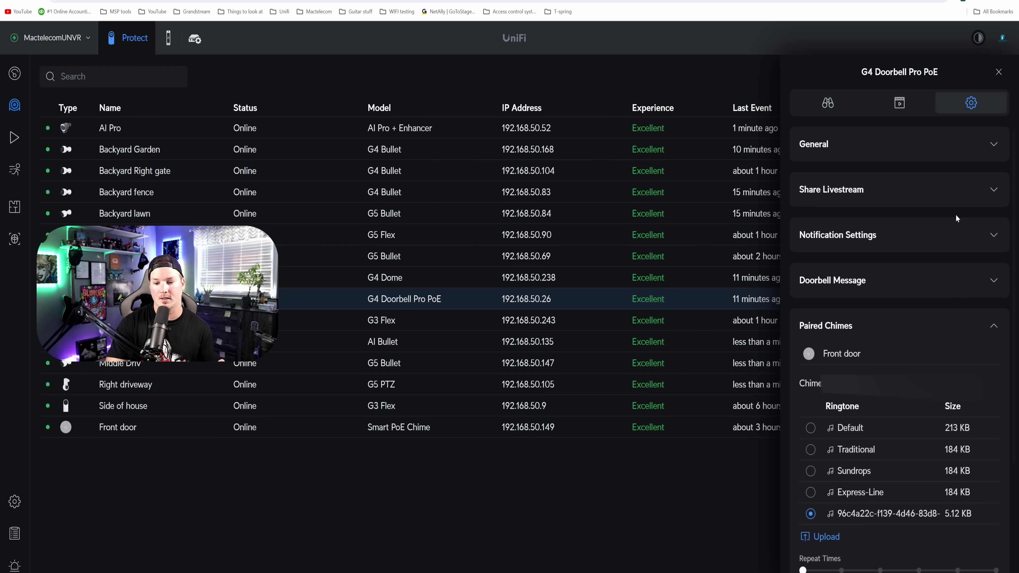
{"action": "scroll", "coordinate": [937, 261], "scroll_direction": "down", "scroll_amount": 3}
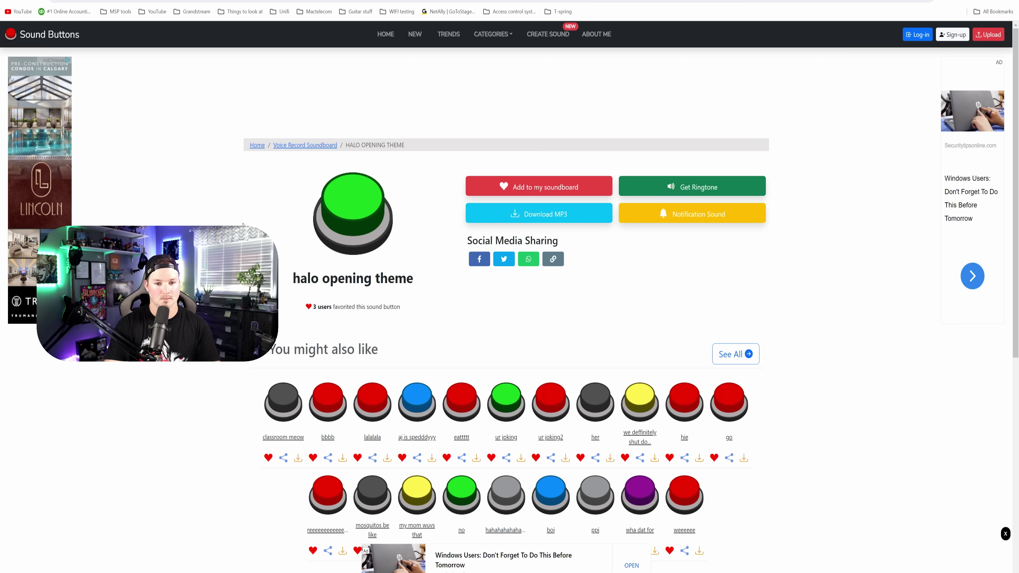
- Download the halo opening theme using the Download MP3 button
{"action": "left_click", "coordinate": [560, 217]}
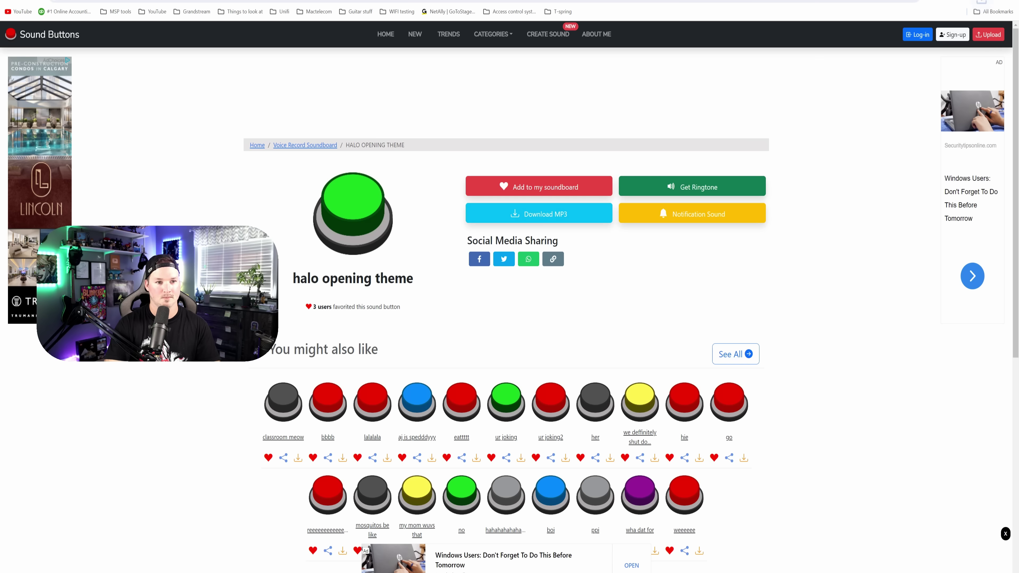